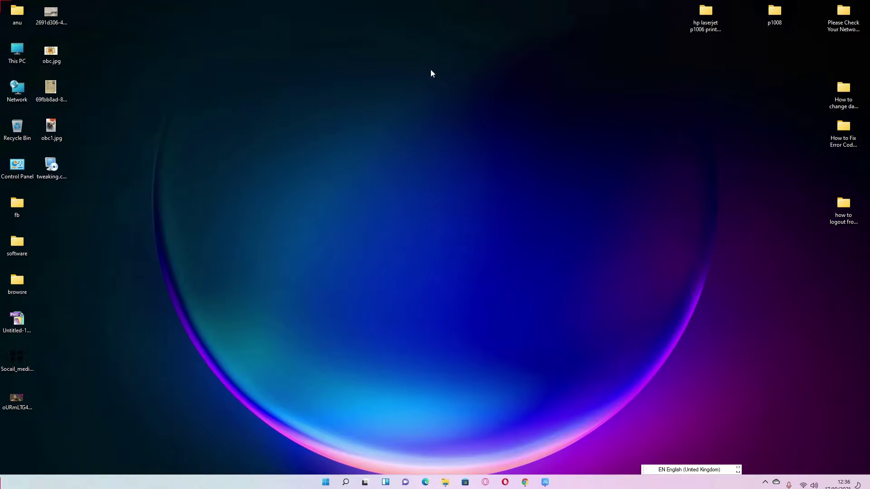
# Step: Right-click the desktop to reach Personalise and the Personalisation settings page
pyautogui.rightClick(452, 179)
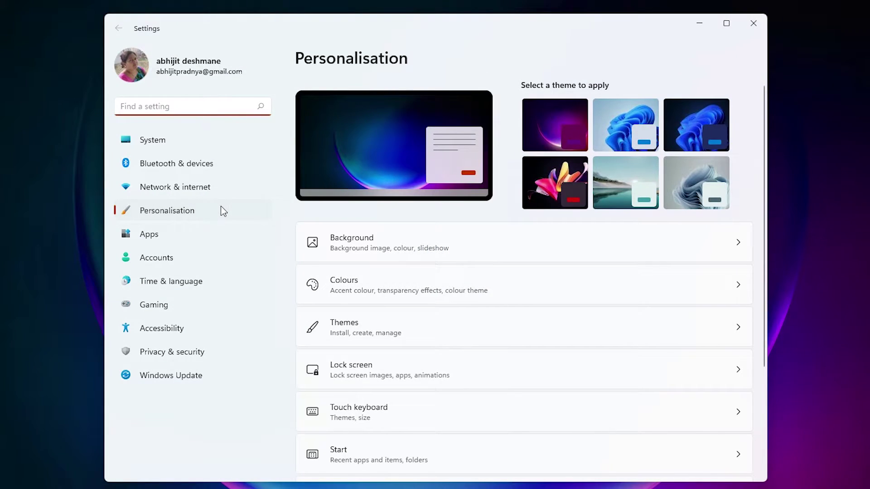
# Step: In Colours, set the mode to Dark, then to Custom with Windows and apps dark
pyautogui.click(399, 288)
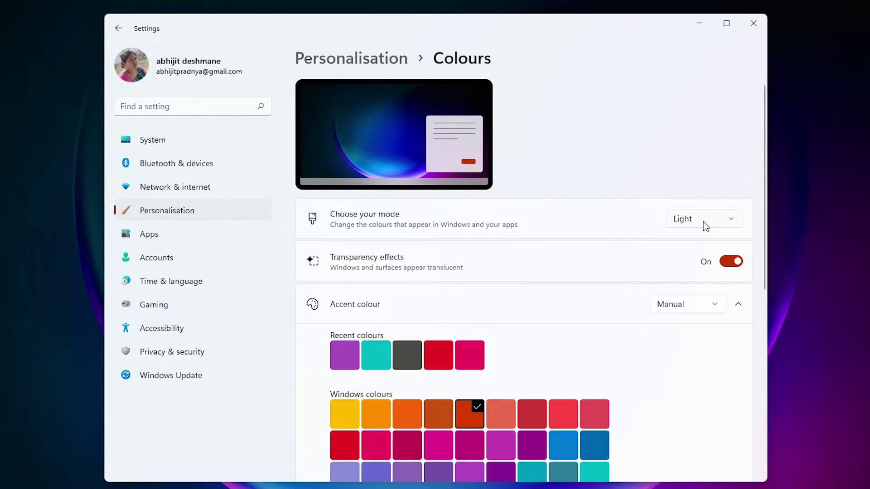
pyautogui.click(690, 217)
pyautogui.click(689, 245)
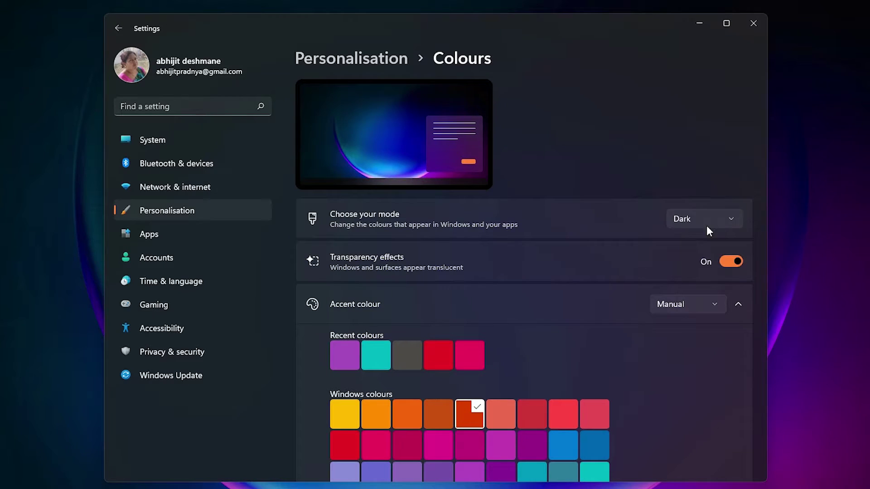
pyautogui.click(707, 226)
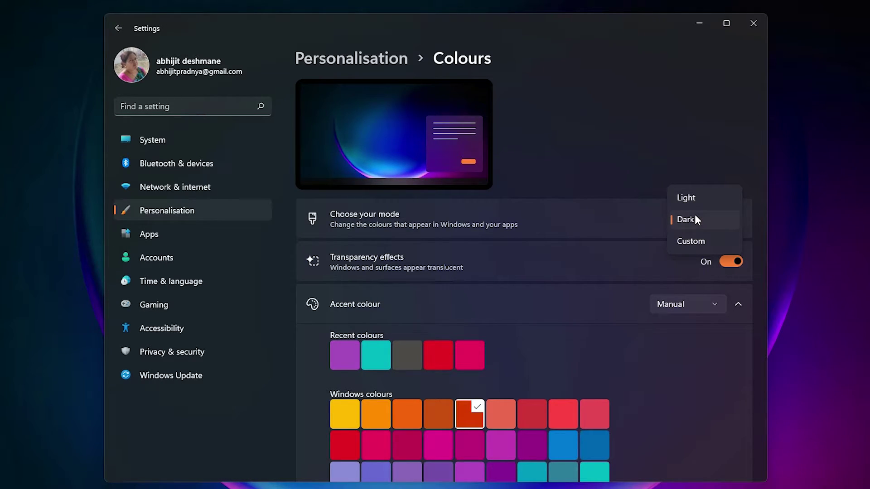
pyautogui.click(701, 243)
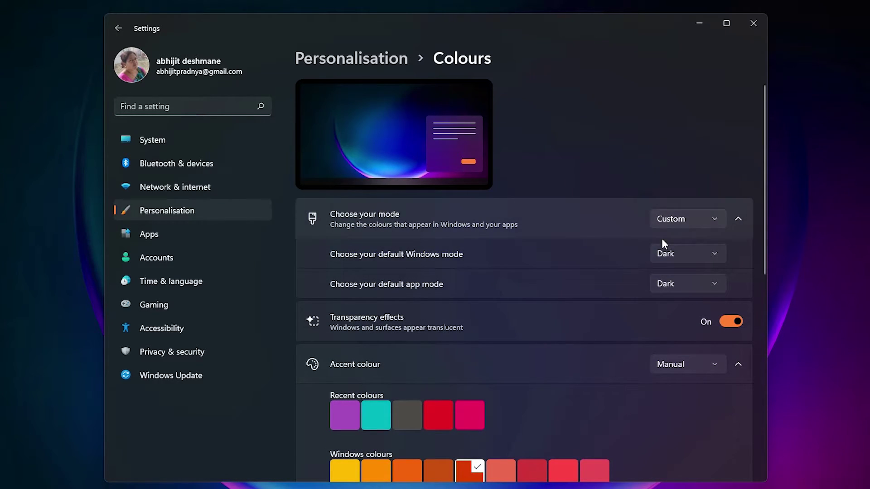
pyautogui.scroll(-2, 633, 276)
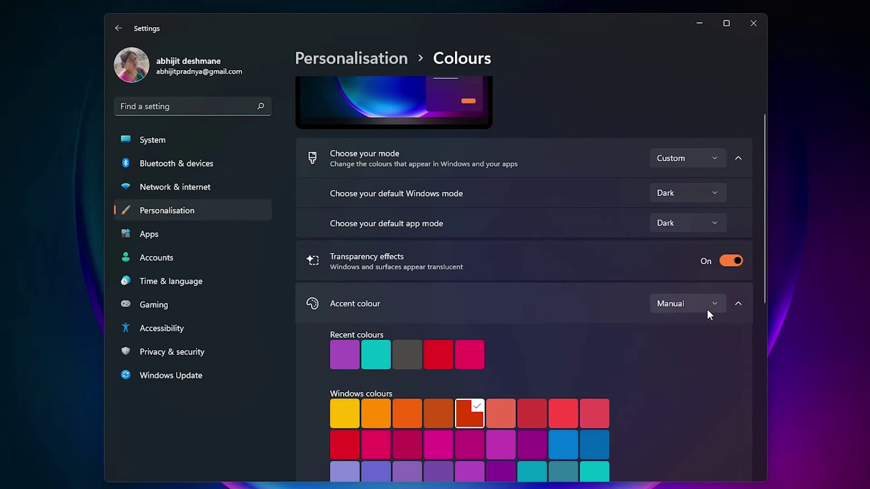
pyautogui.scroll(-3, 419, 404)
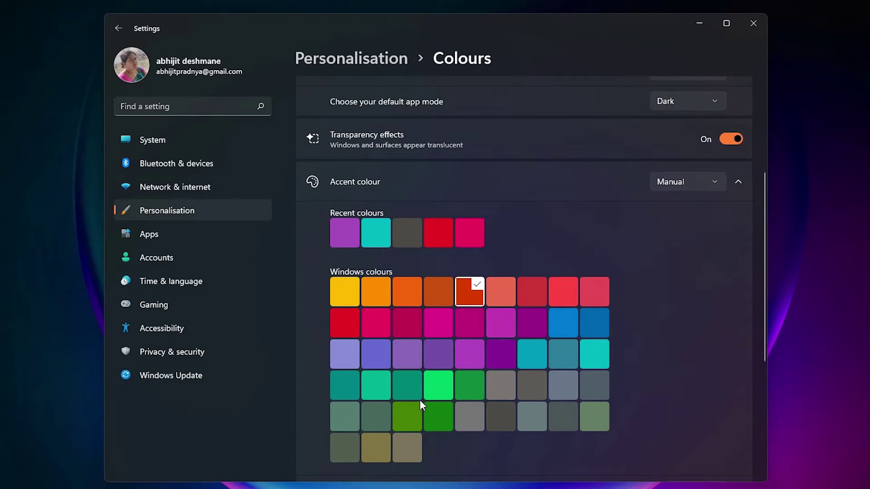
pyautogui.scroll(-5, 420, 404)
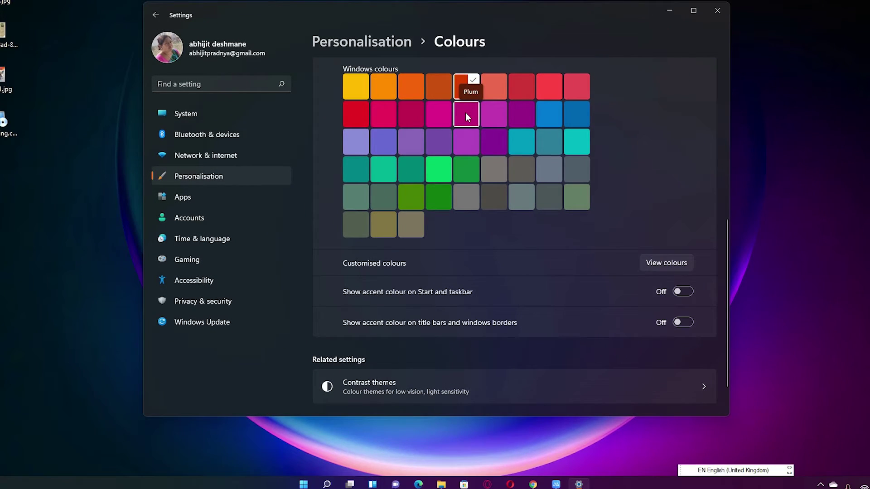
# Step: Pick the Plum swatch under Windows colours, replacing the orange-red accent
pyautogui.click(465, 114)
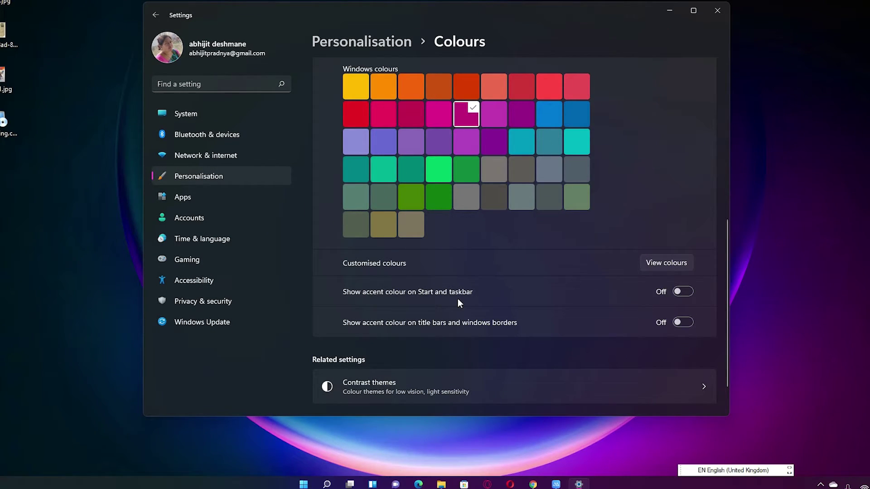
# Step: Turn on the accent colour for title bars and borders, and for Start and taskbar
pyautogui.click(684, 320)
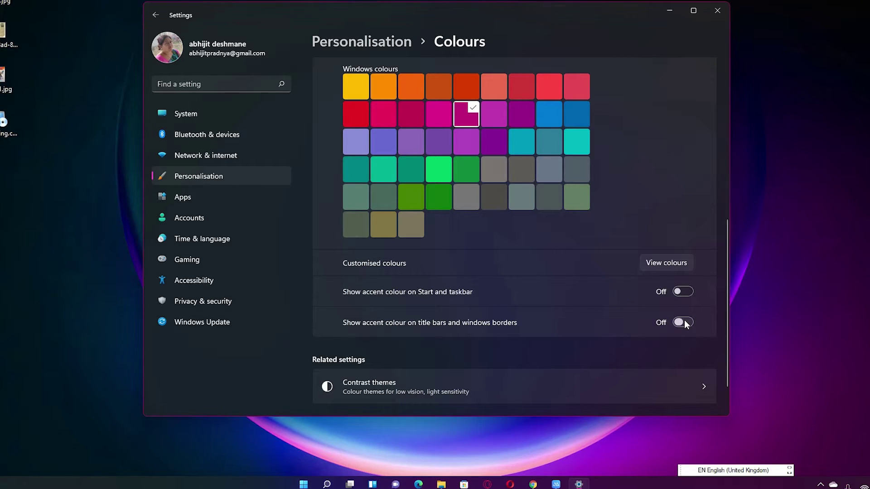
pyautogui.click(683, 291)
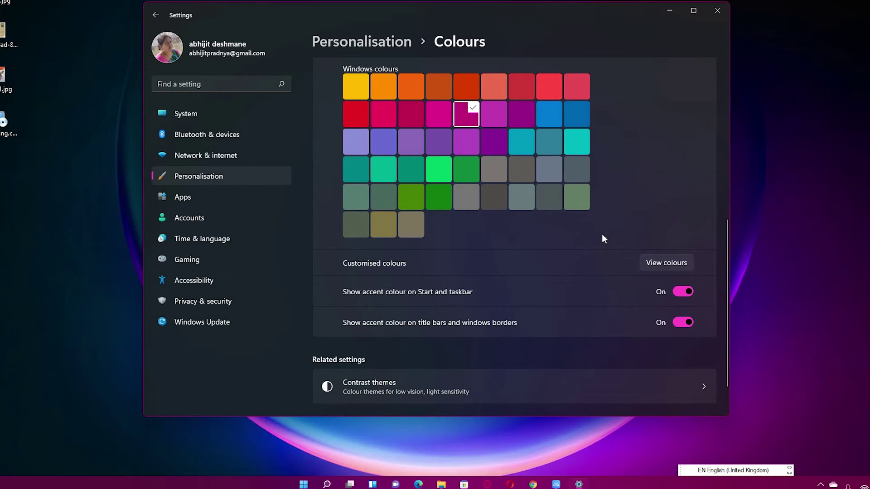
# Step: In View colours, pick a red hue, darken it, and confirm it as the accent
pyautogui.click(667, 264)
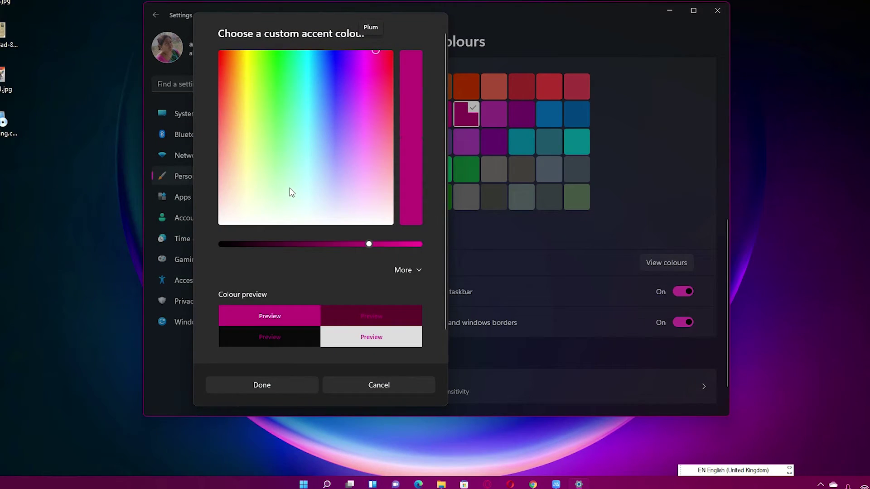
pyautogui.click(225, 64)
pyautogui.moveTo(372, 71); pyautogui.dragTo(392, 101)
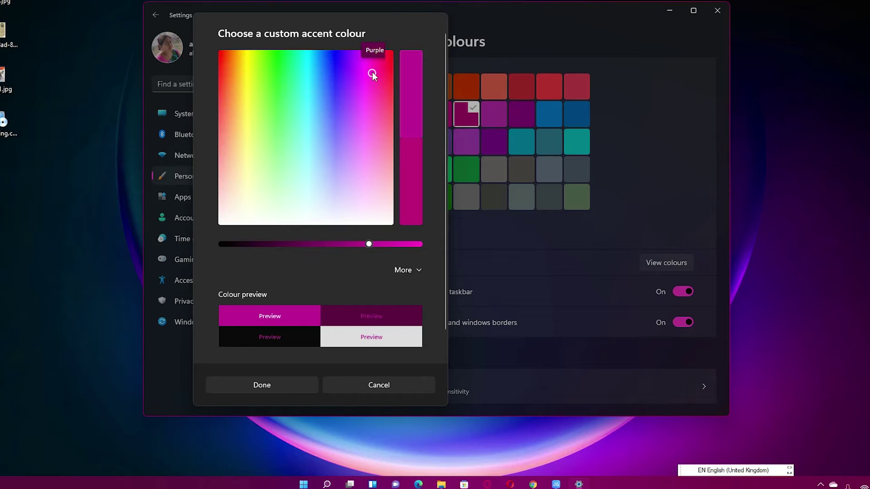
pyautogui.click(282, 244)
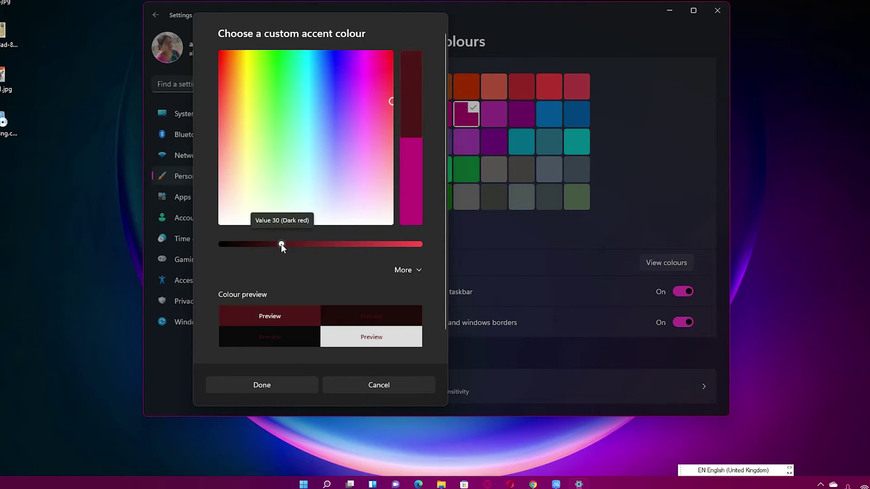
pyautogui.click(279, 384)
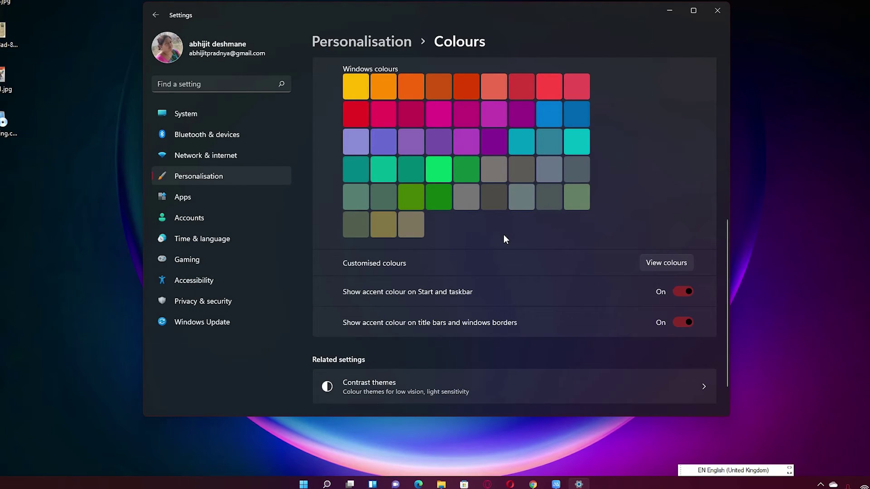
pyautogui.scroll(3, 503, 235)
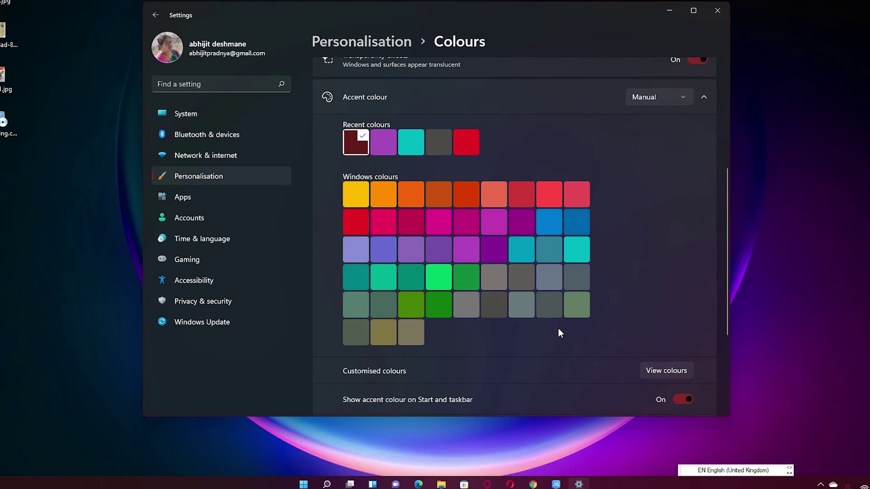
pyautogui.scroll(-2, 558, 330)
pyautogui.scroll(5, 557, 333)
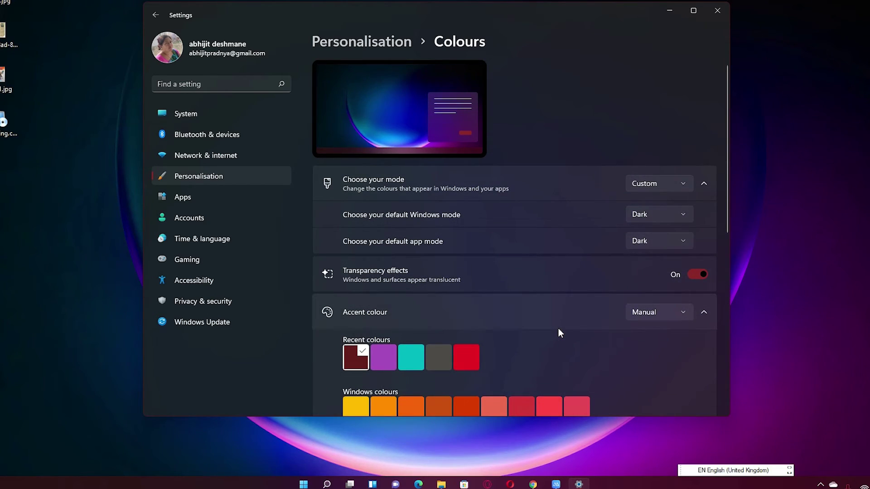